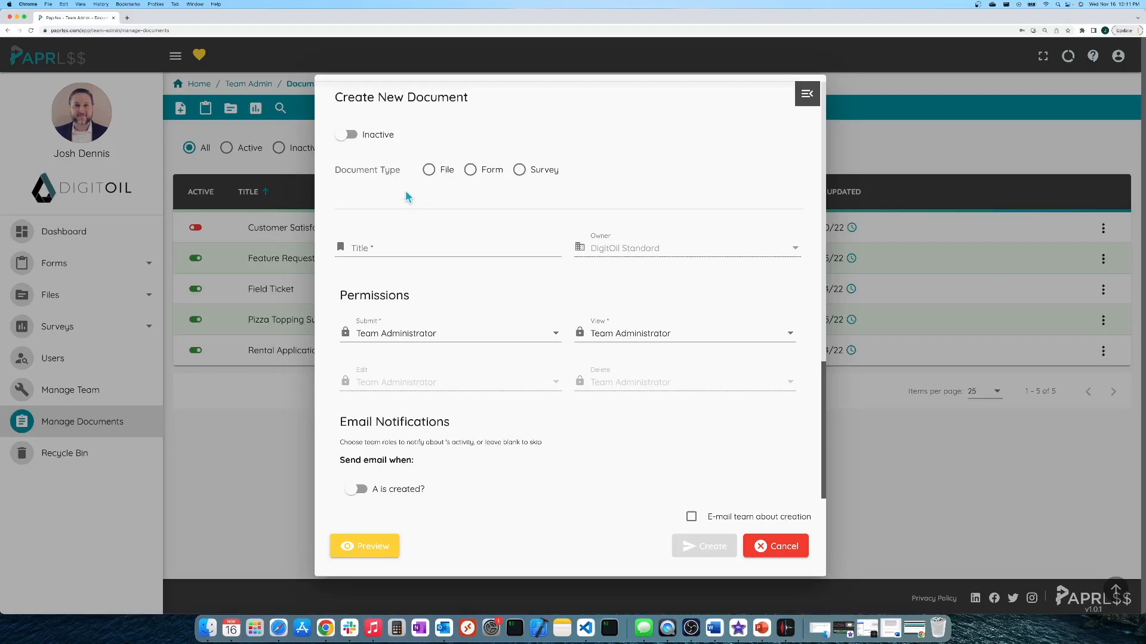
# - Set the new document as an active form titled "Basic Form" and add it to the dashboard's forms pie chart
pyautogui.click(352, 136)
pyautogui.click(472, 171)
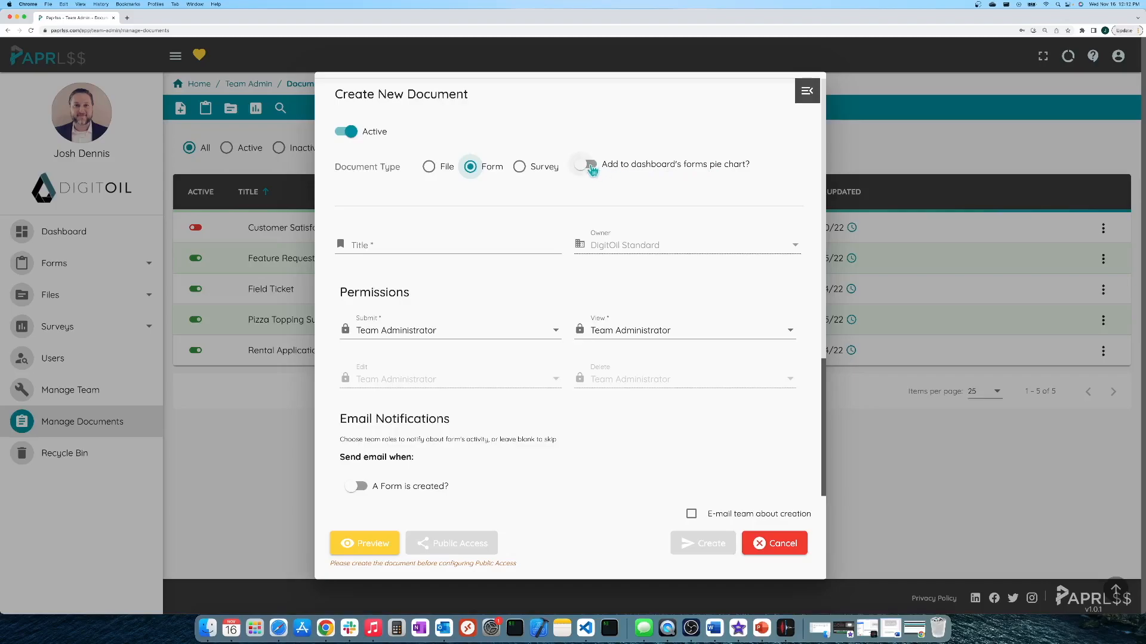
pyautogui.click(590, 165)
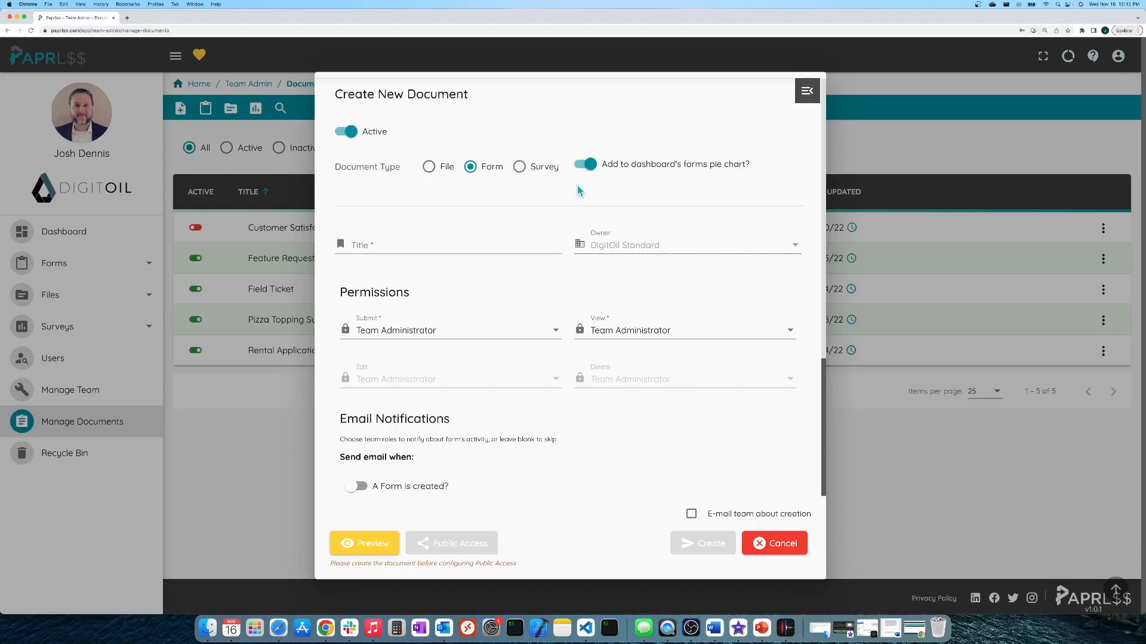
pyautogui.click(420, 247)
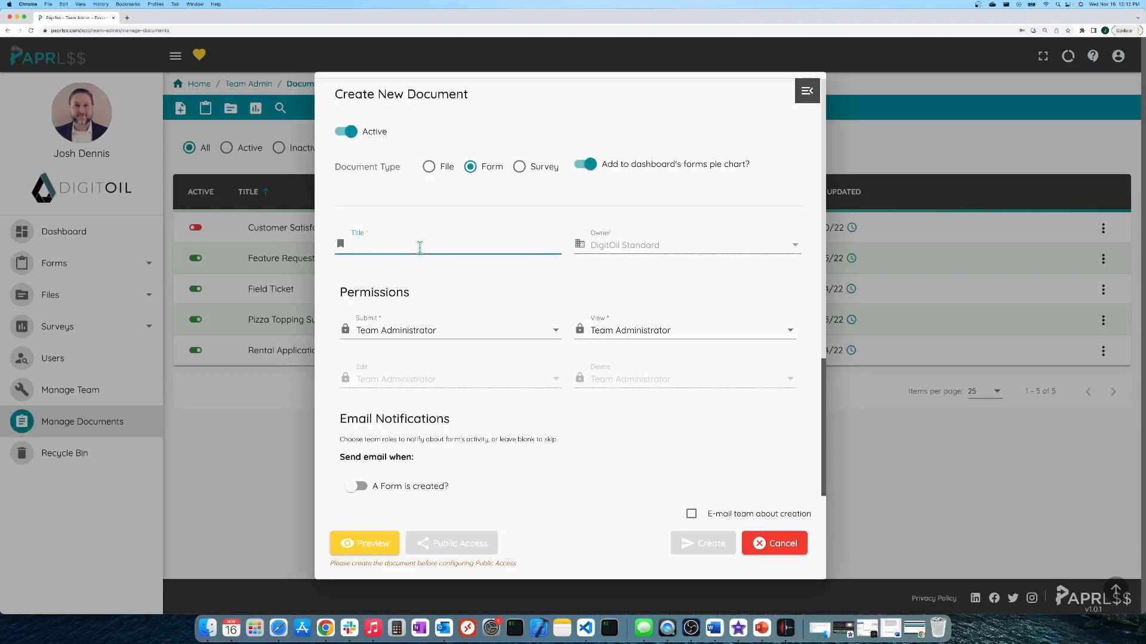
pyautogui.write('Basic Form')
# - Add Any to both the submit and view permissions of the form
pyautogui.click(414, 330)
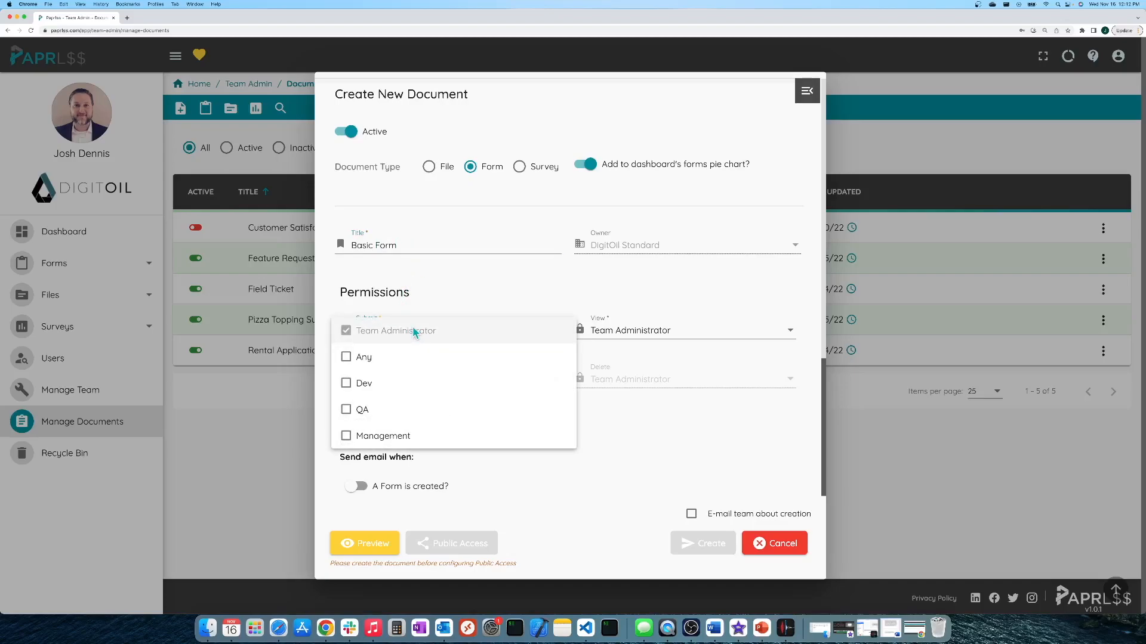
pyautogui.click(401, 358)
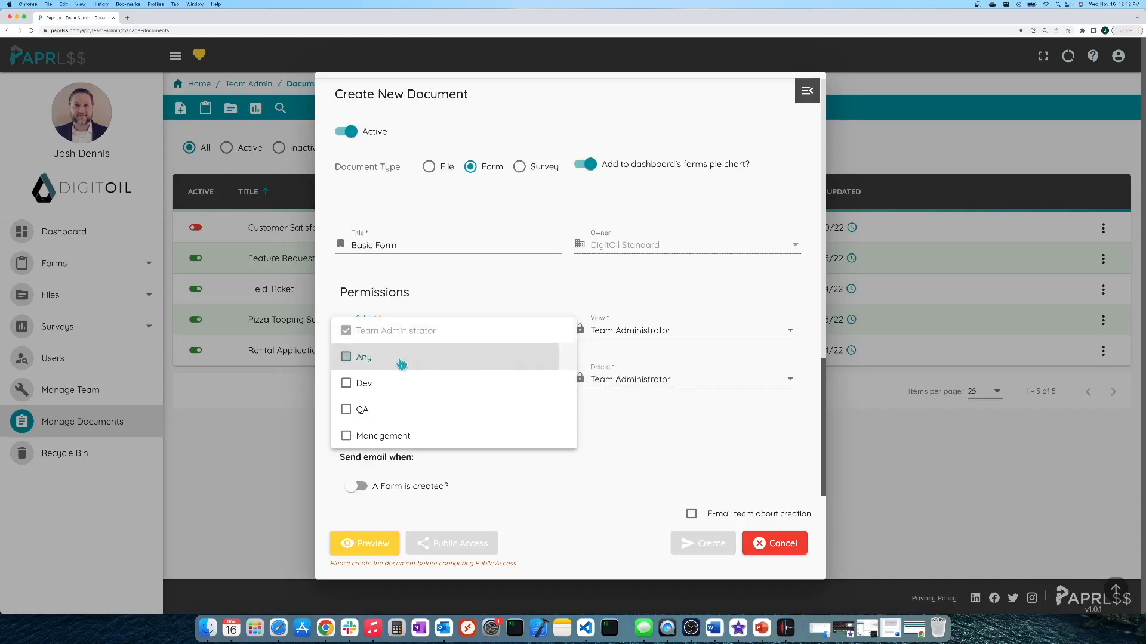
pyautogui.click(675, 333)
pyautogui.click(675, 333)
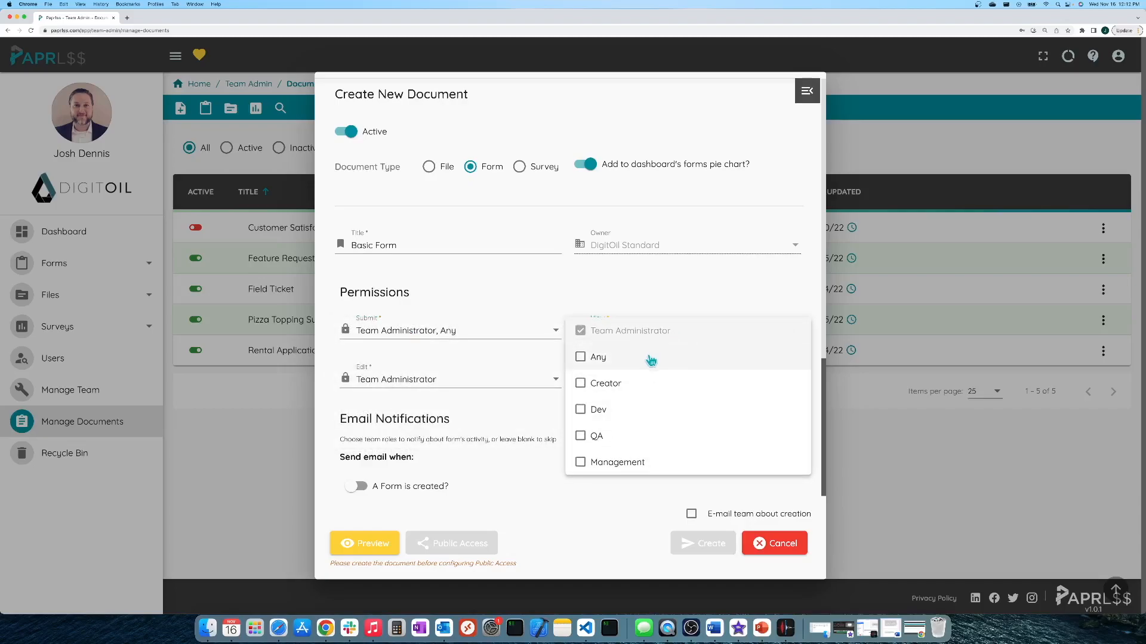
pyautogui.click(650, 360)
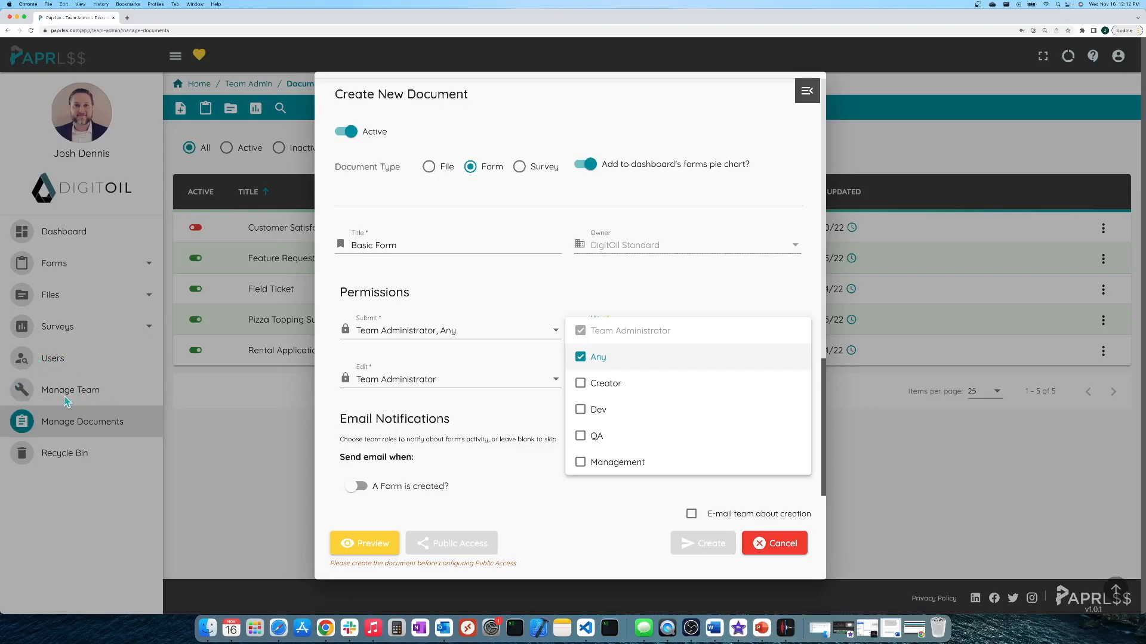
pyautogui.click(635, 287)
# - Try the email notification switches for created, edited and discarded forms, including the recipient choices for created forms
pyautogui.scroll(-5, 568, 457)
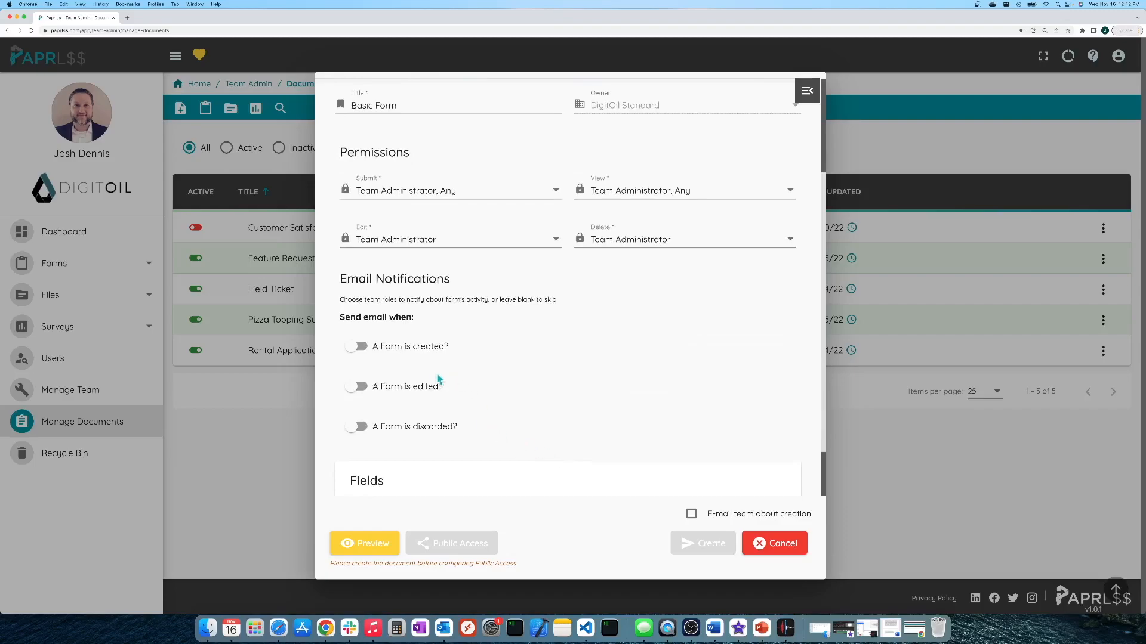
pyautogui.click(357, 347)
pyautogui.click(647, 359)
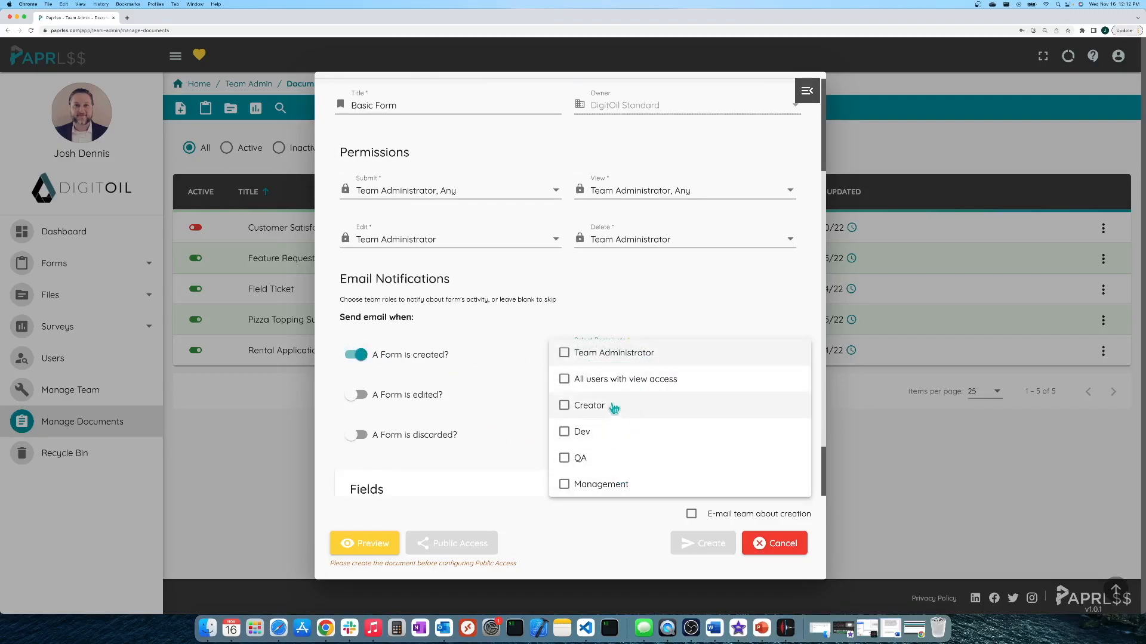
pyautogui.click(529, 352)
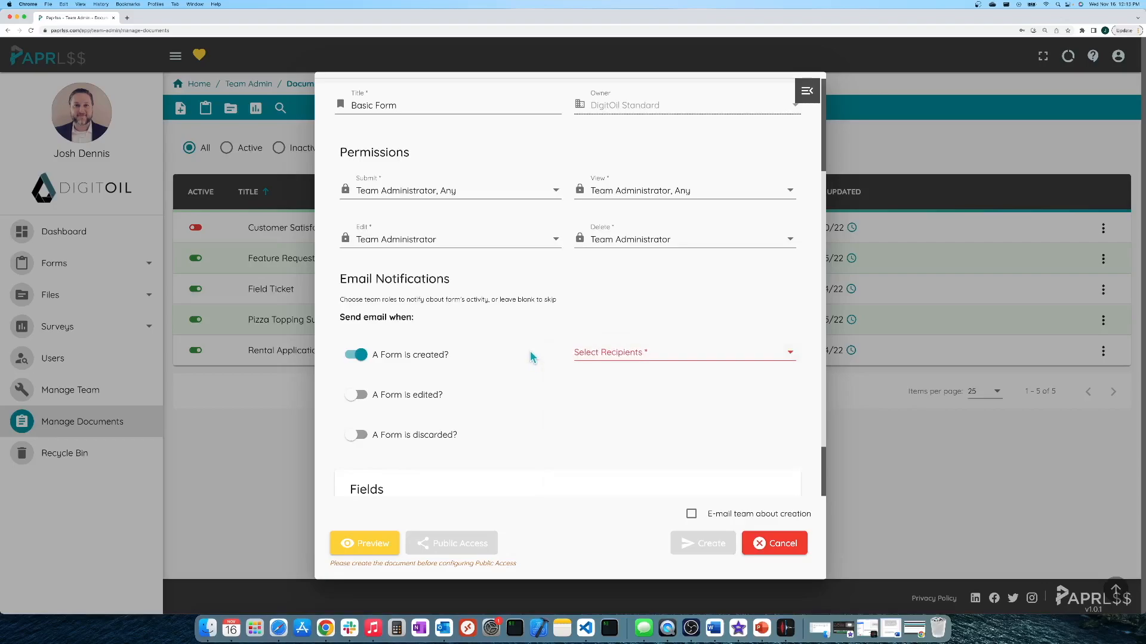
pyautogui.click(357, 357)
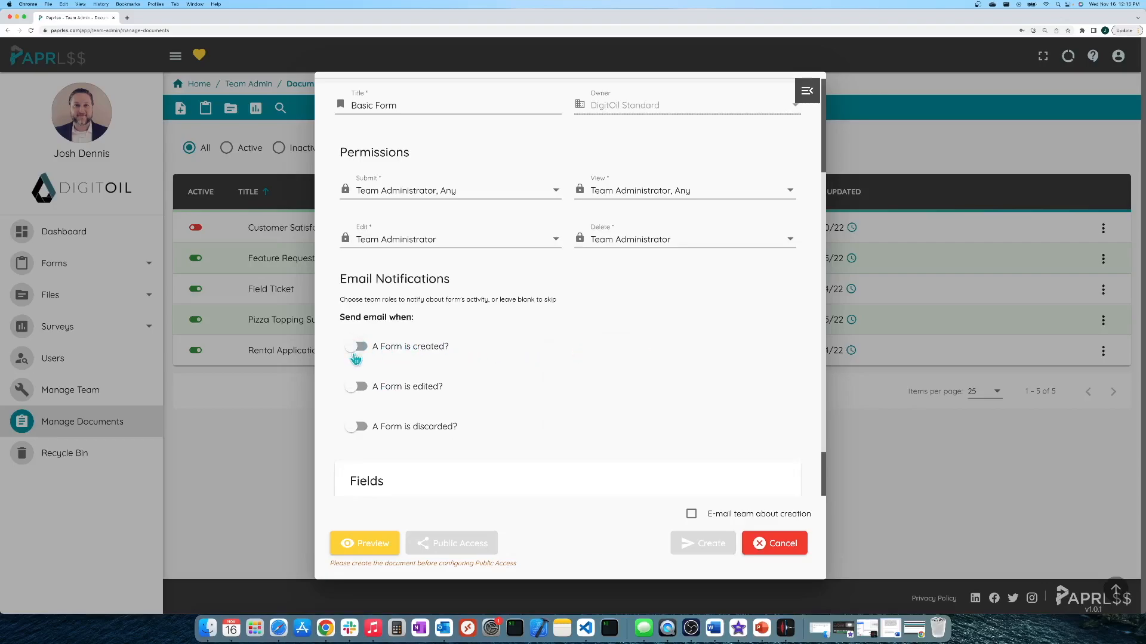
pyautogui.click(363, 395)
pyautogui.click(361, 395)
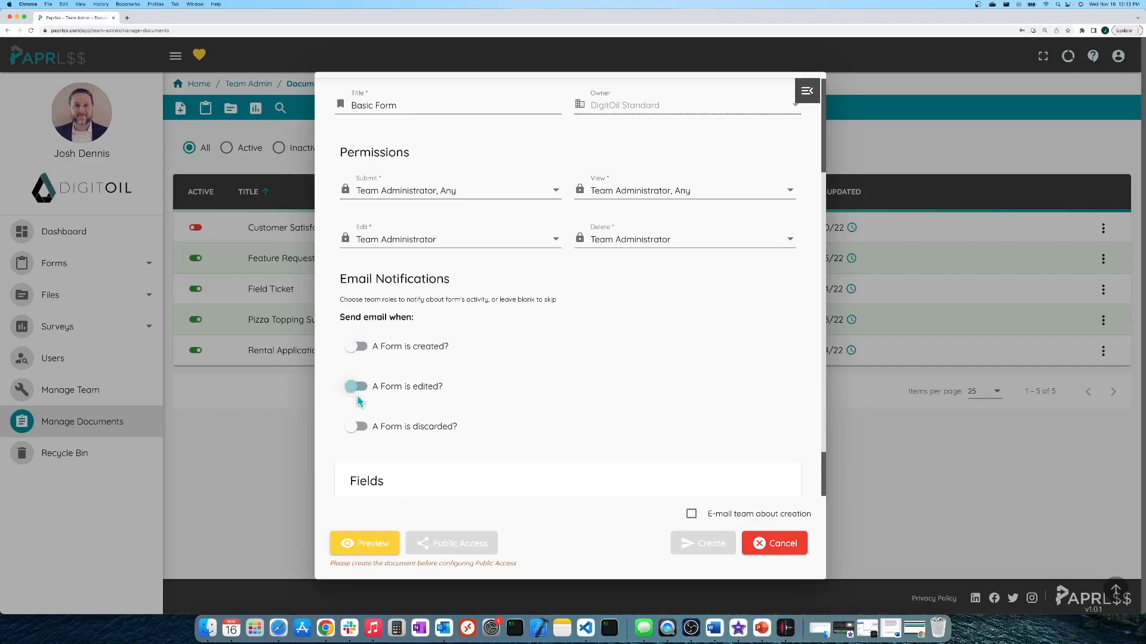
pyautogui.click(363, 428)
pyautogui.click(363, 427)
# - Open the available field types, look through the Checkbox field's settings as far as Checkbox Options, and discard that field
pyautogui.scroll(-2, 716, 418)
pyautogui.click(806, 91)
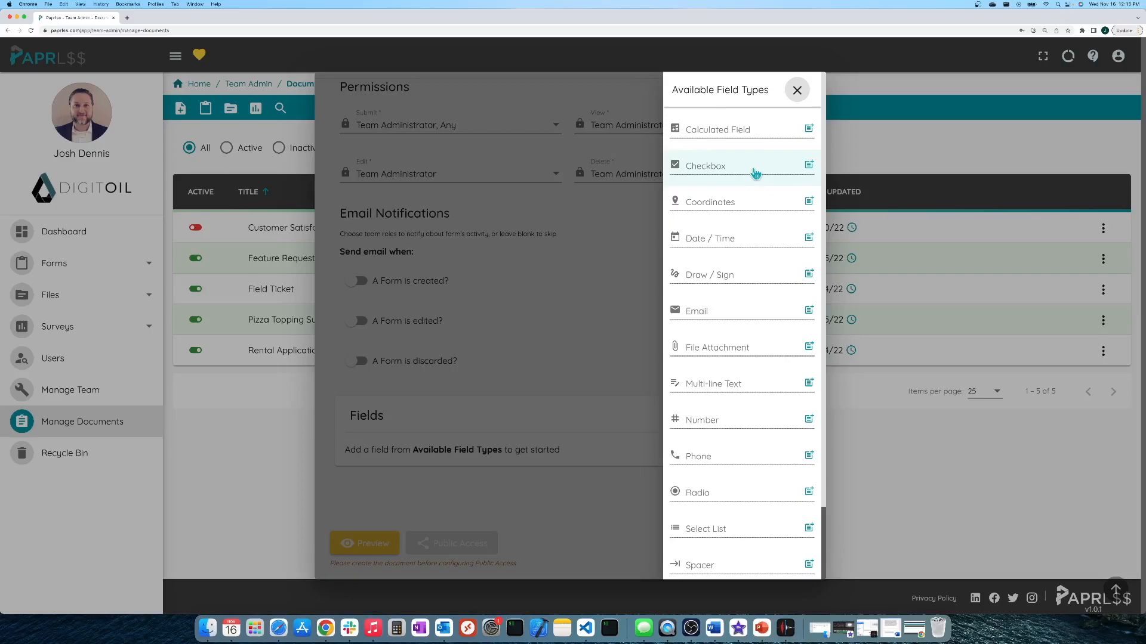
pyautogui.click(756, 172)
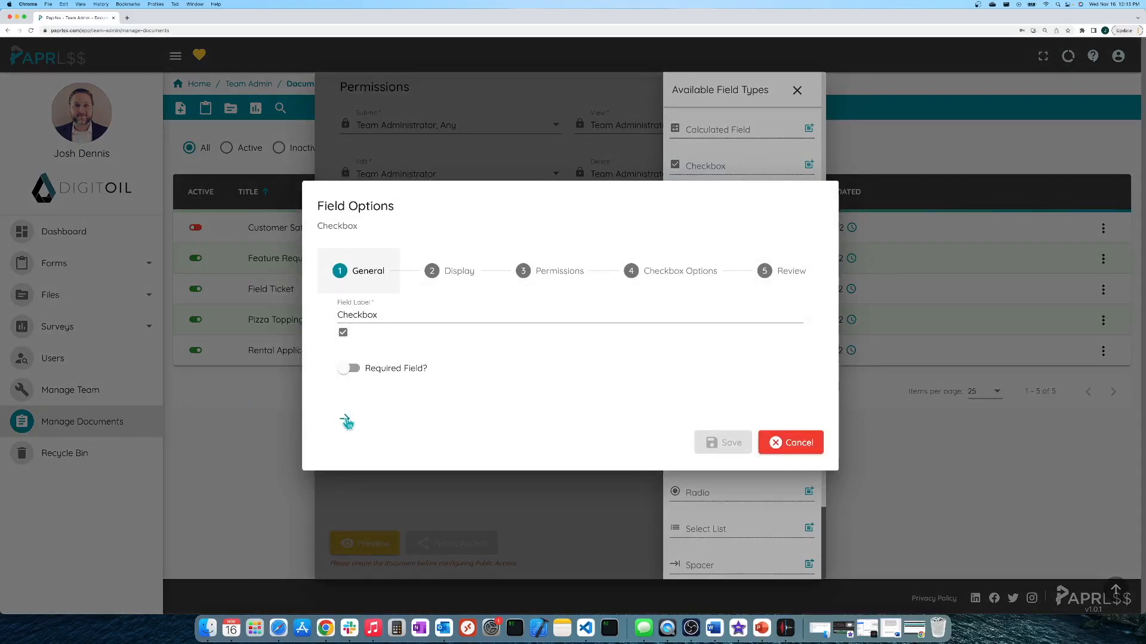
pyautogui.click(346, 422)
pyautogui.click(365, 418)
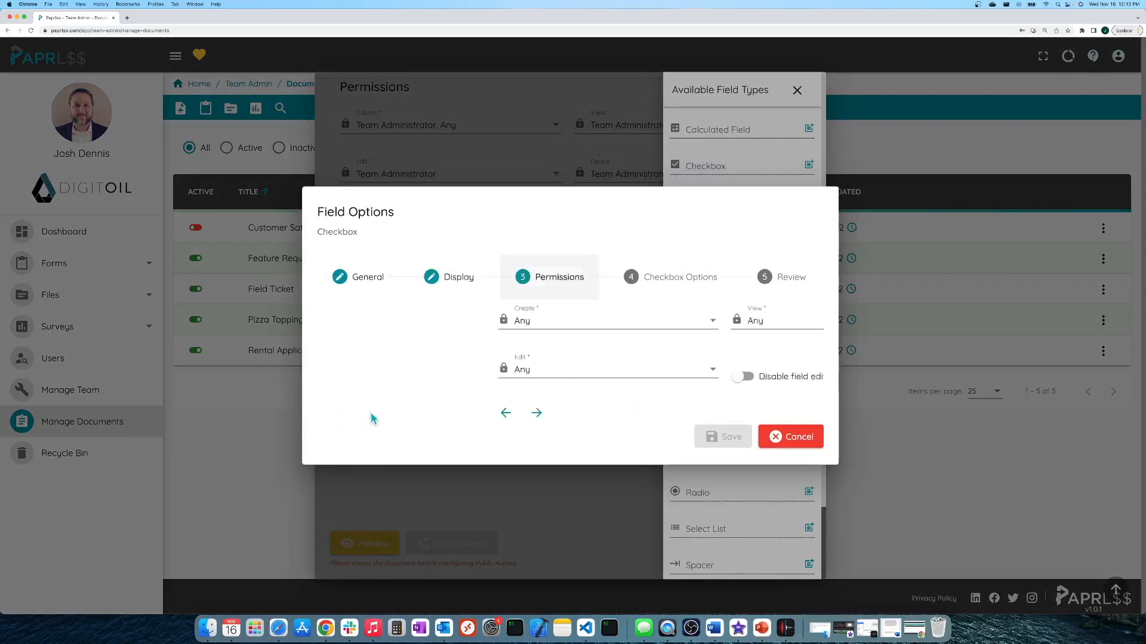
pyautogui.click(377, 420)
pyautogui.click(385, 386)
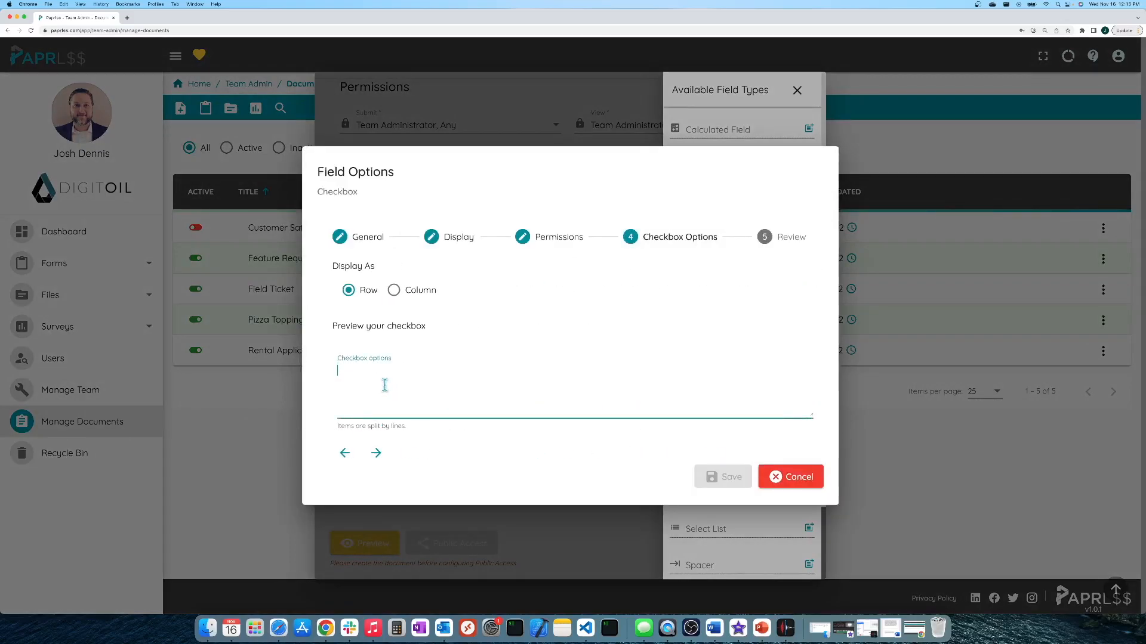
pyautogui.click(804, 477)
# - Add a Text field labelled "Name" to the form and save it
pyautogui.scroll(-3, 769, 472)
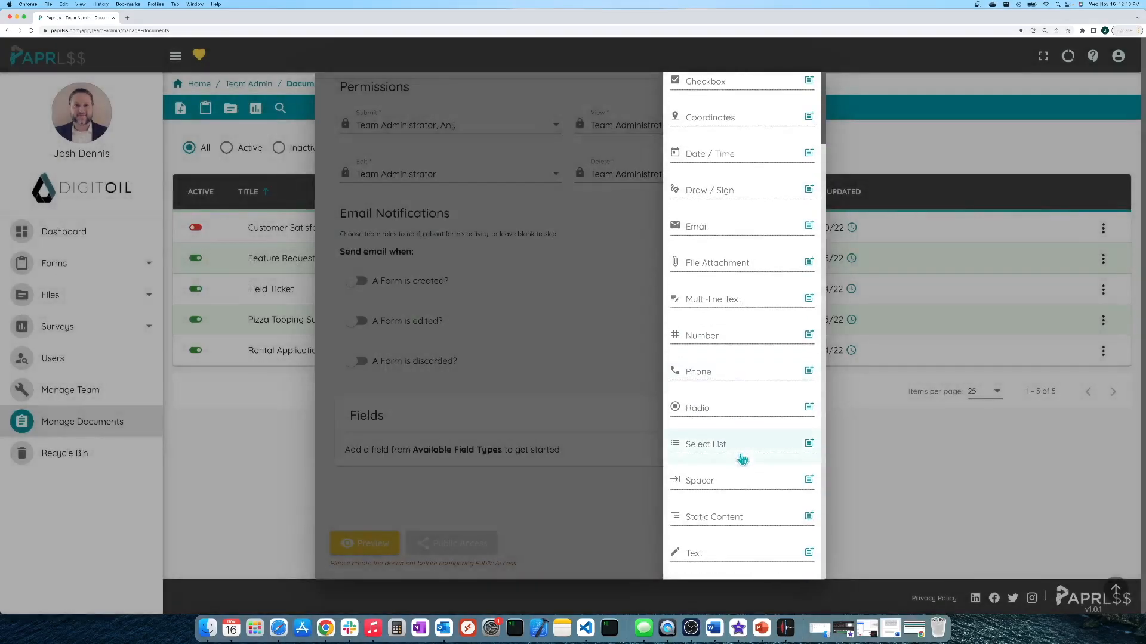
pyautogui.click(808, 554)
pyautogui.click(416, 313)
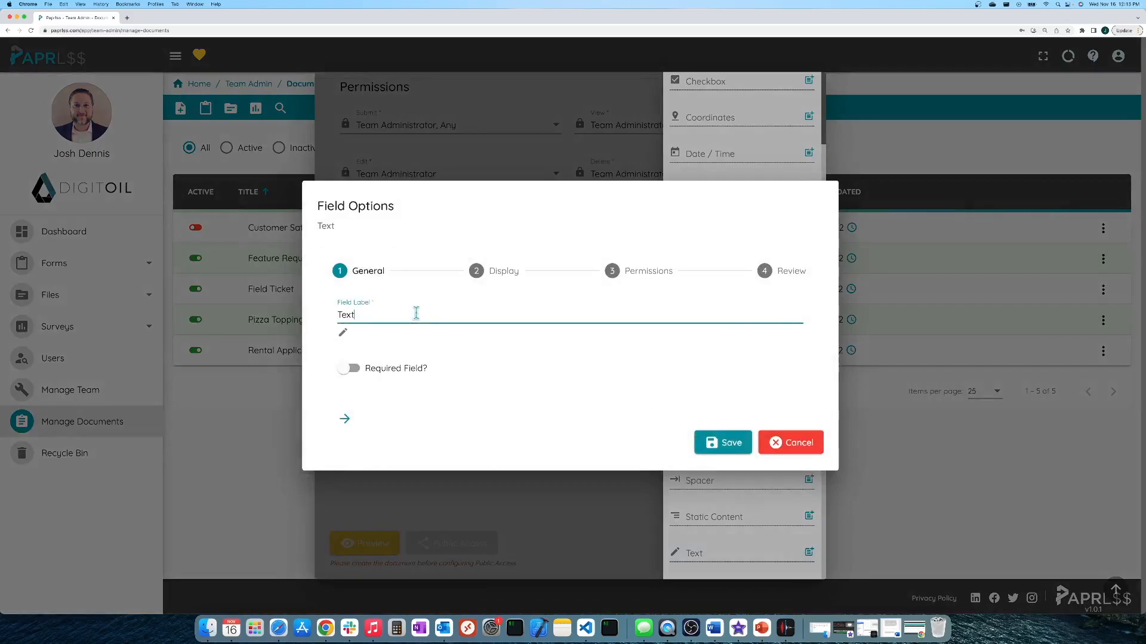
pyautogui.moveTo(366, 312); pyautogui.dragTo(338, 316)
pyautogui.write('Name')
pyautogui.click(731, 444)
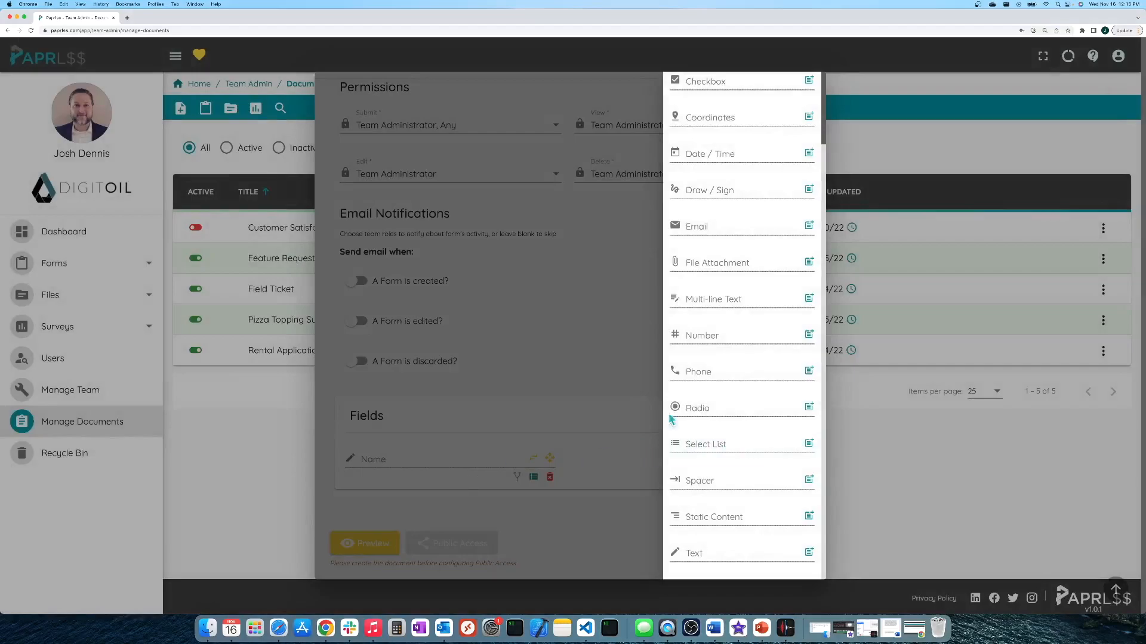
# - Add a Date / Time field with its label shortened to "Date" and save it
pyautogui.click(809, 153)
pyautogui.click(414, 315)
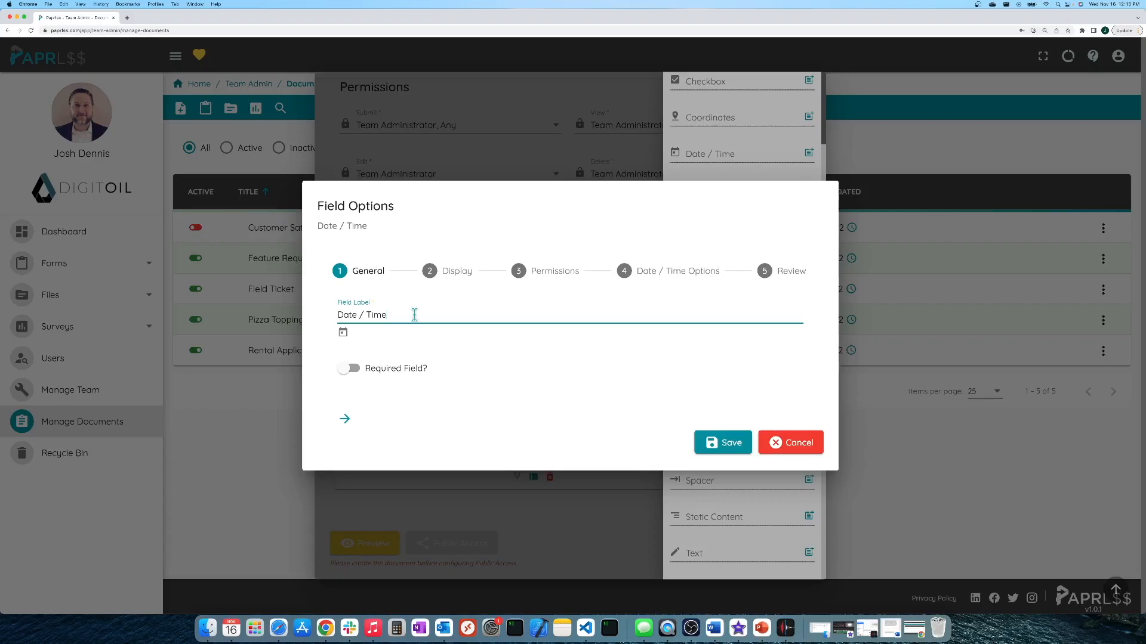
pyautogui.press('BackSpace')
pyautogui.press('BackSpace')
pyautogui.press('BackSpace')
pyautogui.press('BackSpace')
pyautogui.click(729, 448)
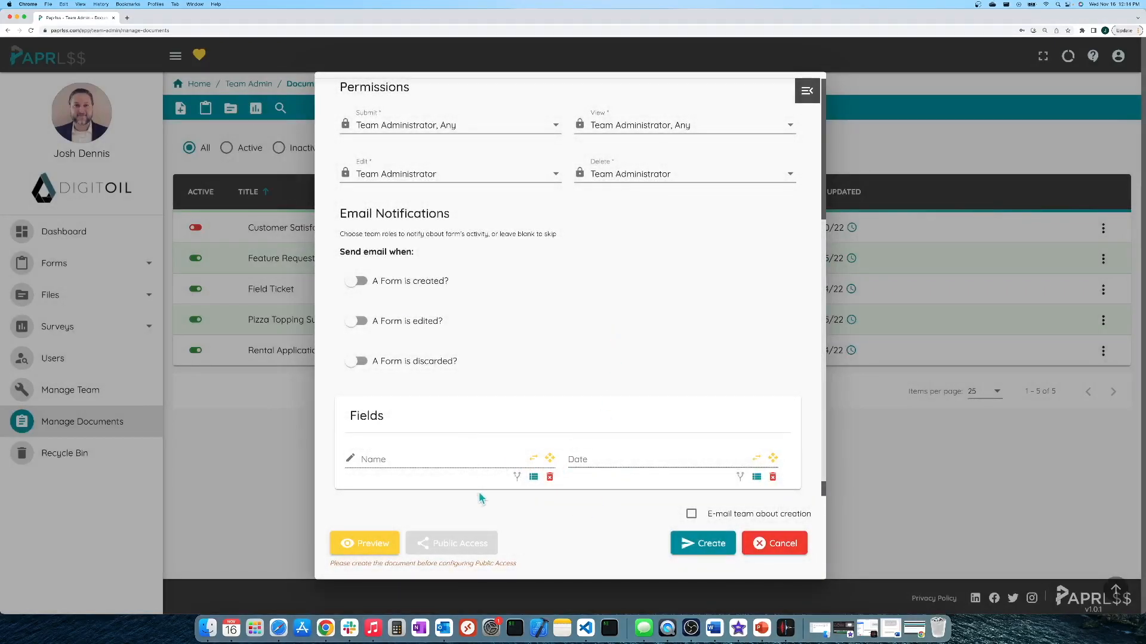
# - Preview the form, test the Name field with a person's name and the Date field's picker, and close the preview
pyautogui.click(380, 546)
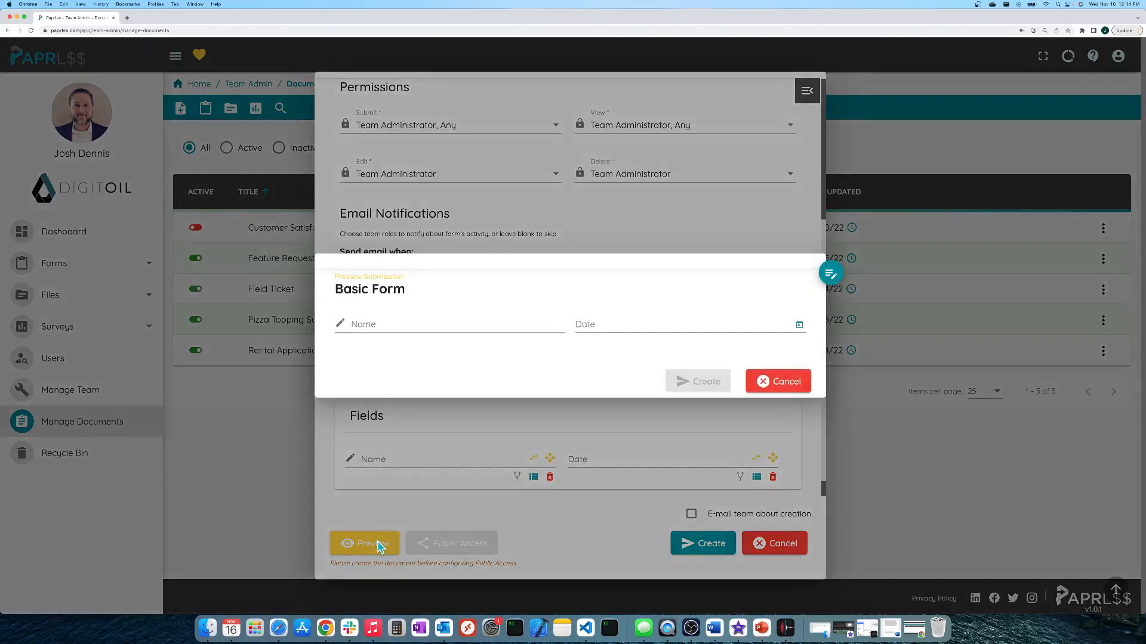
pyautogui.click(455, 327)
pyautogui.write('Josh')
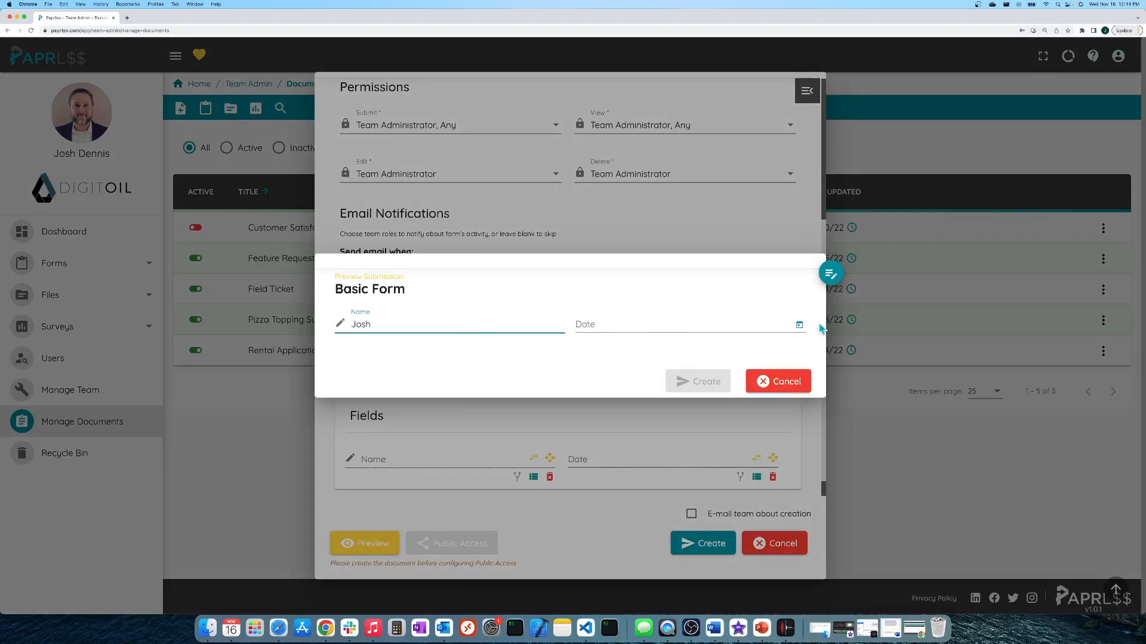
pyautogui.click(800, 326)
pyautogui.click(800, 326)
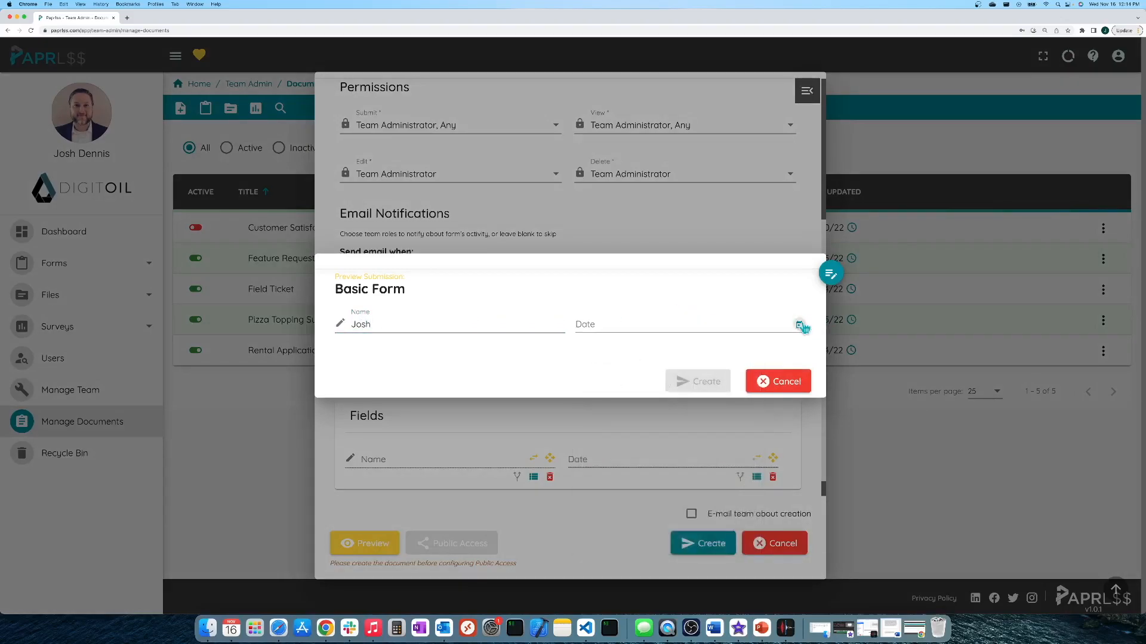
pyautogui.click(783, 385)
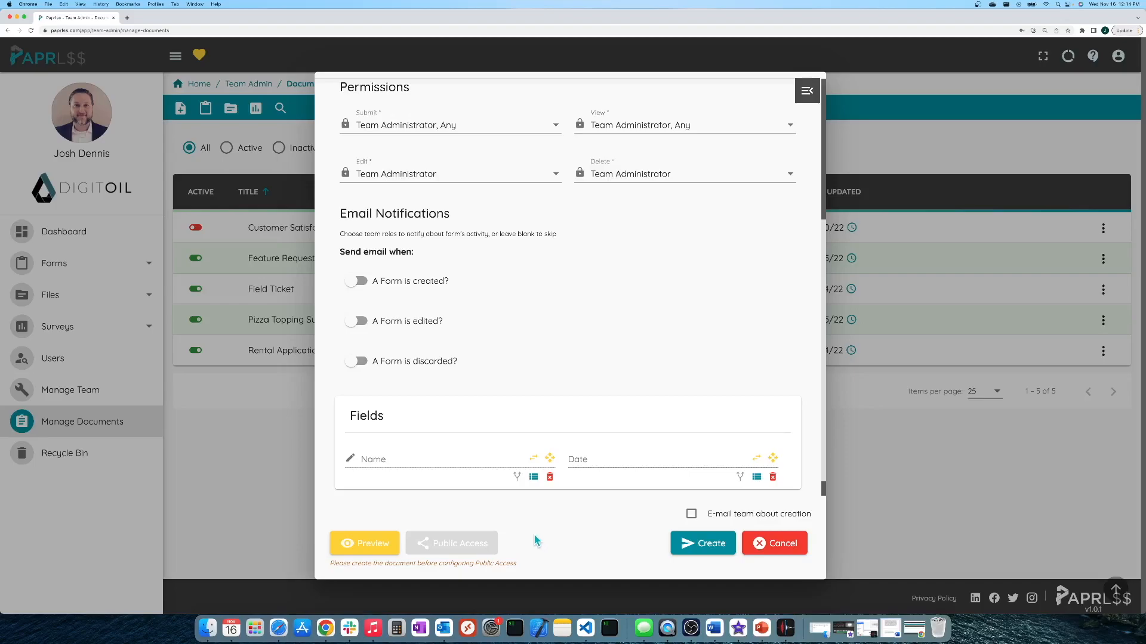
# - Create the Basic Form document and dismiss the confirmation
pyautogui.click(704, 544)
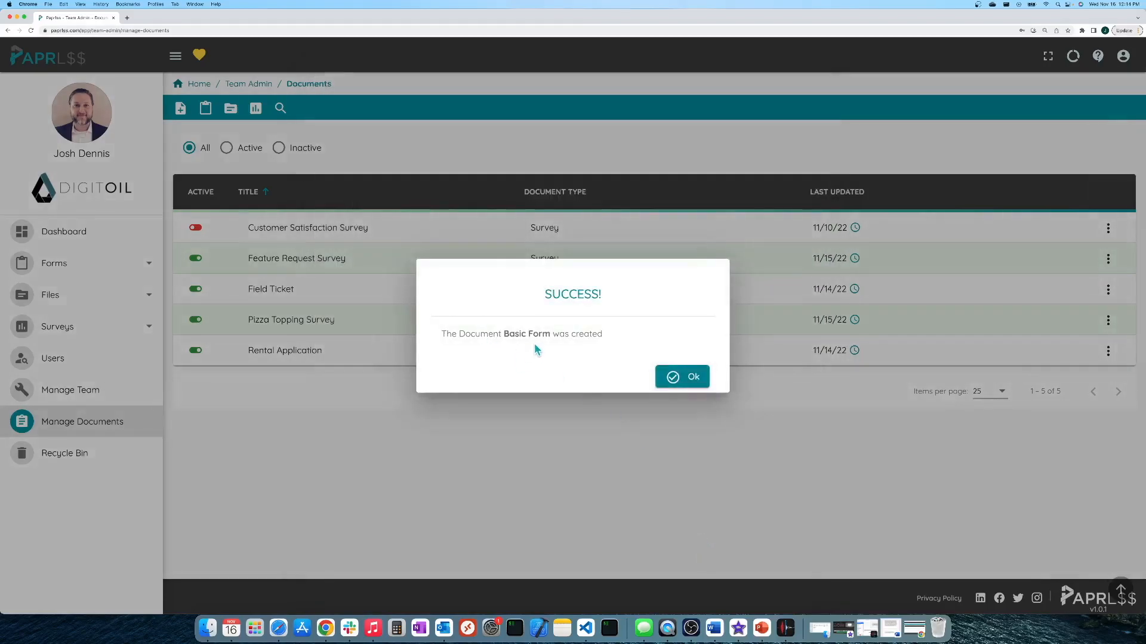
pyautogui.click(679, 377)
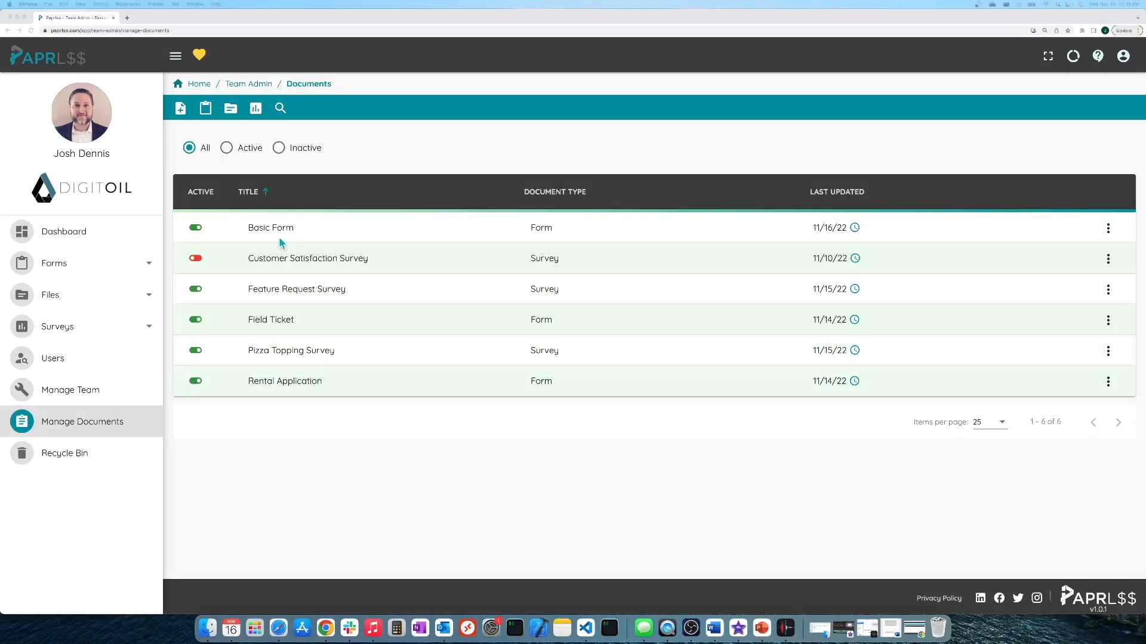
# - Submit a new Basic Form entry with the person's name and the date 11/16/2022
pyautogui.click(123, 270)
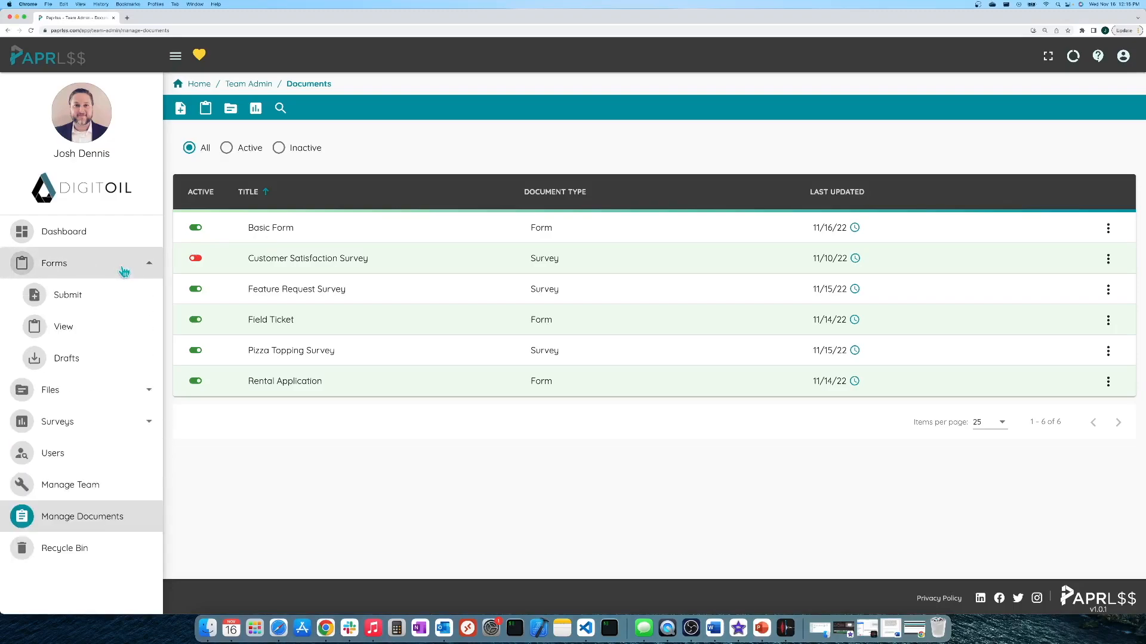
pyautogui.click(115, 299)
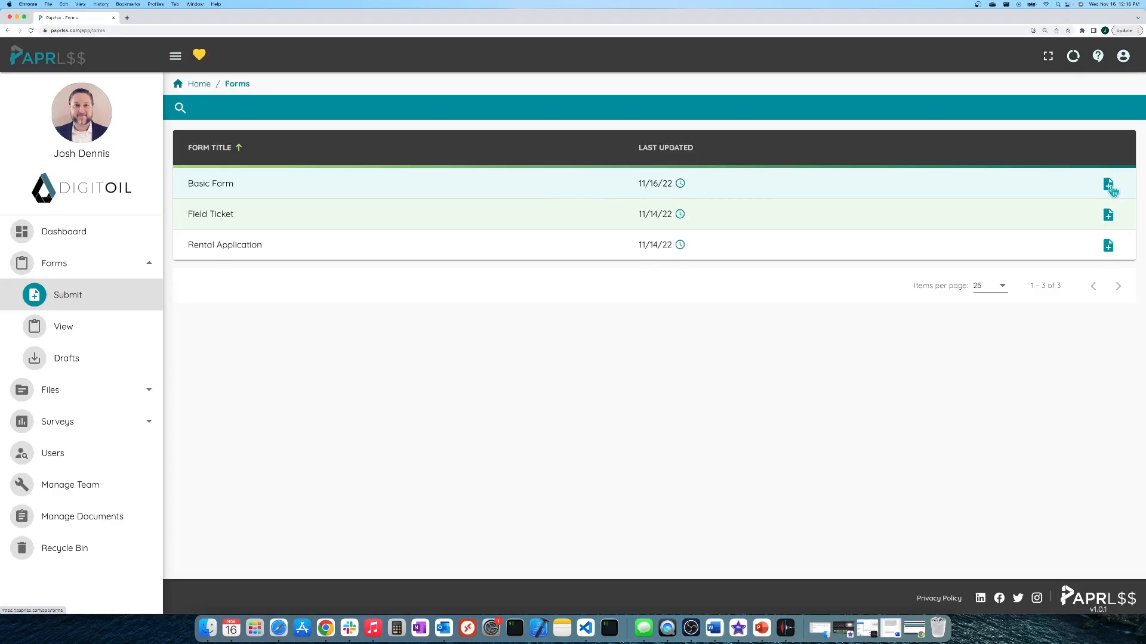
pyautogui.click(1108, 185)
pyautogui.click(418, 324)
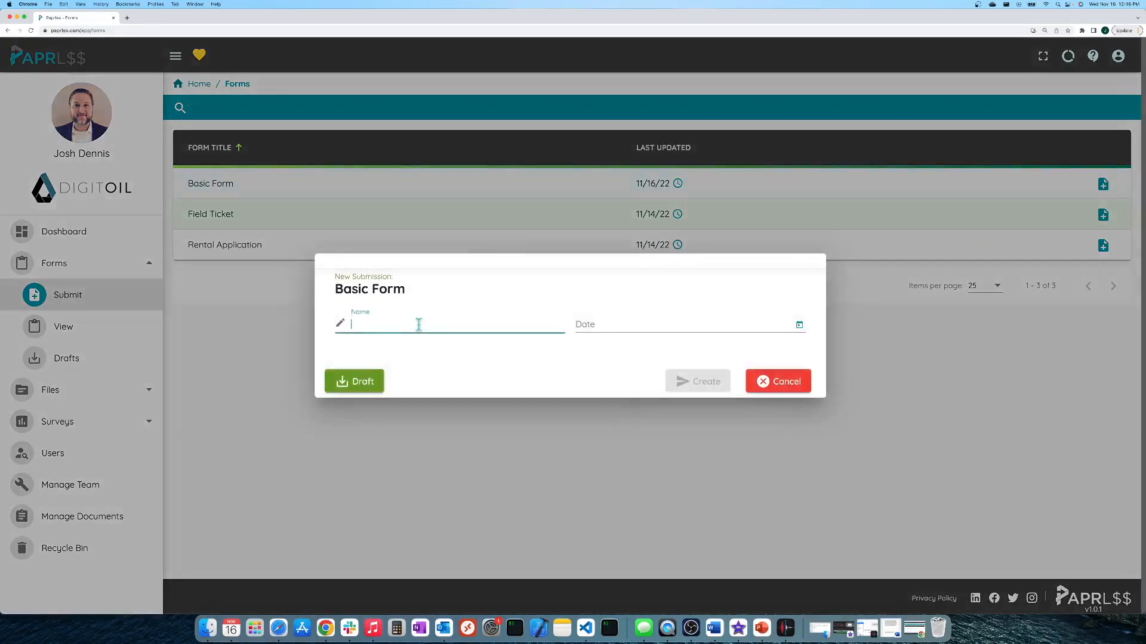
pyautogui.write('Josh')
pyautogui.press('Tab')
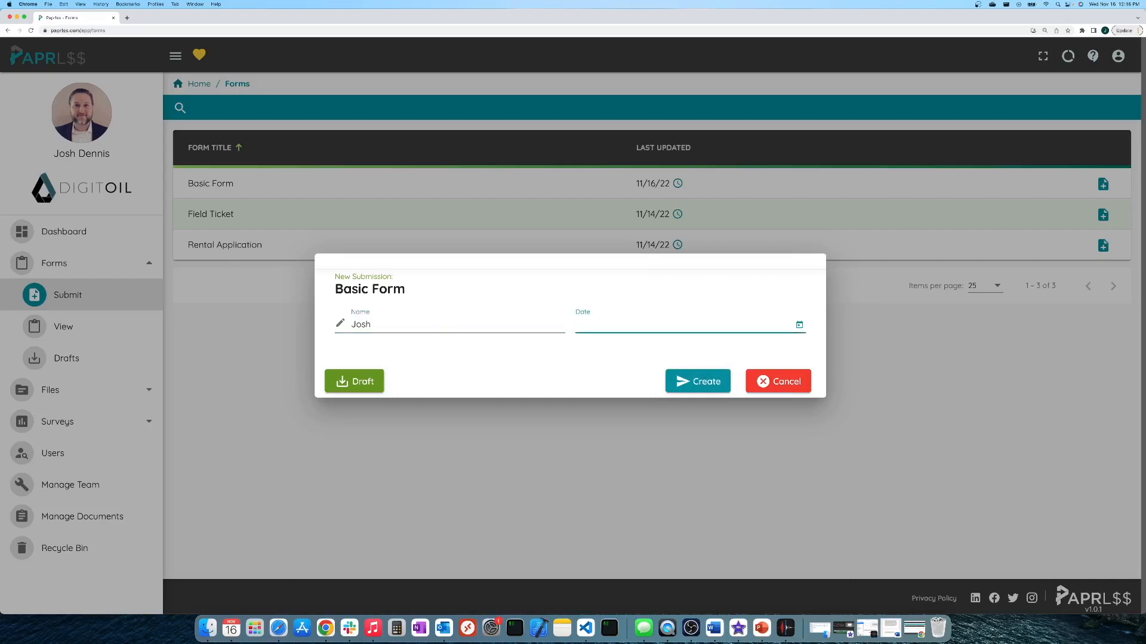
pyautogui.click(799, 325)
pyautogui.click(668, 490)
pyautogui.click(702, 388)
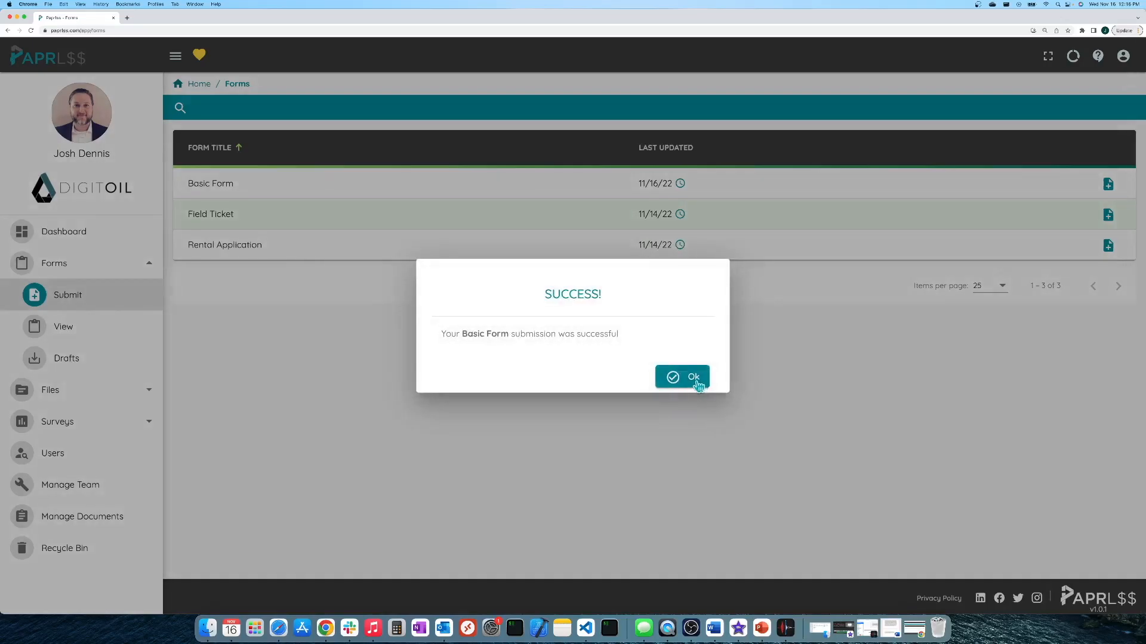
pyautogui.click(697, 382)
# - View the Basic Form submissions and open the submitted entry
pyautogui.click(102, 335)
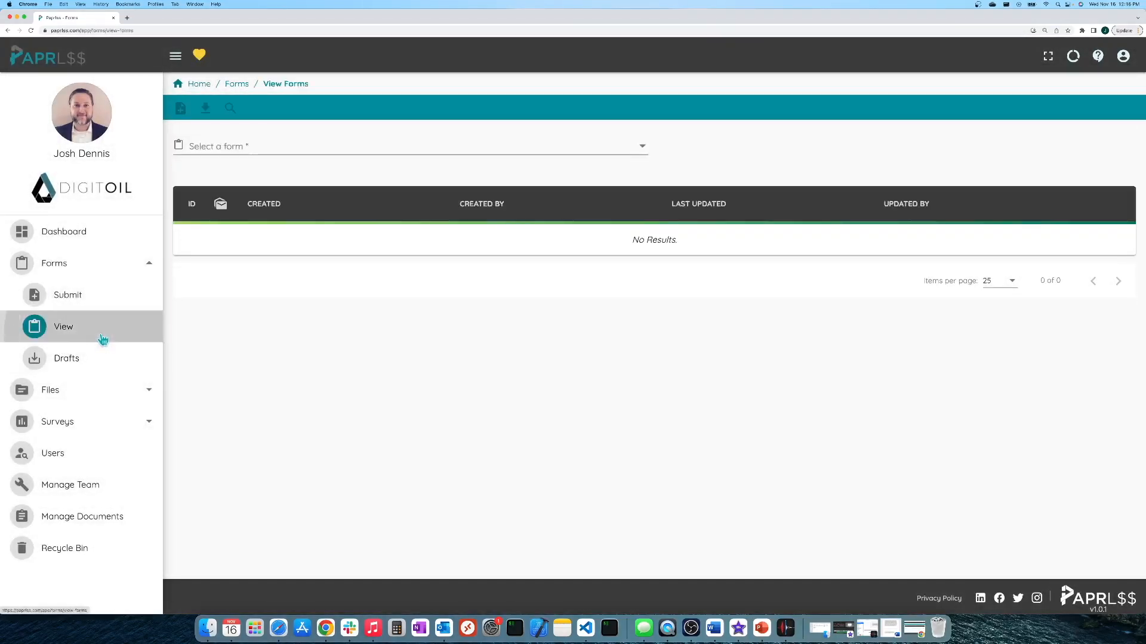
pyautogui.click(303, 156)
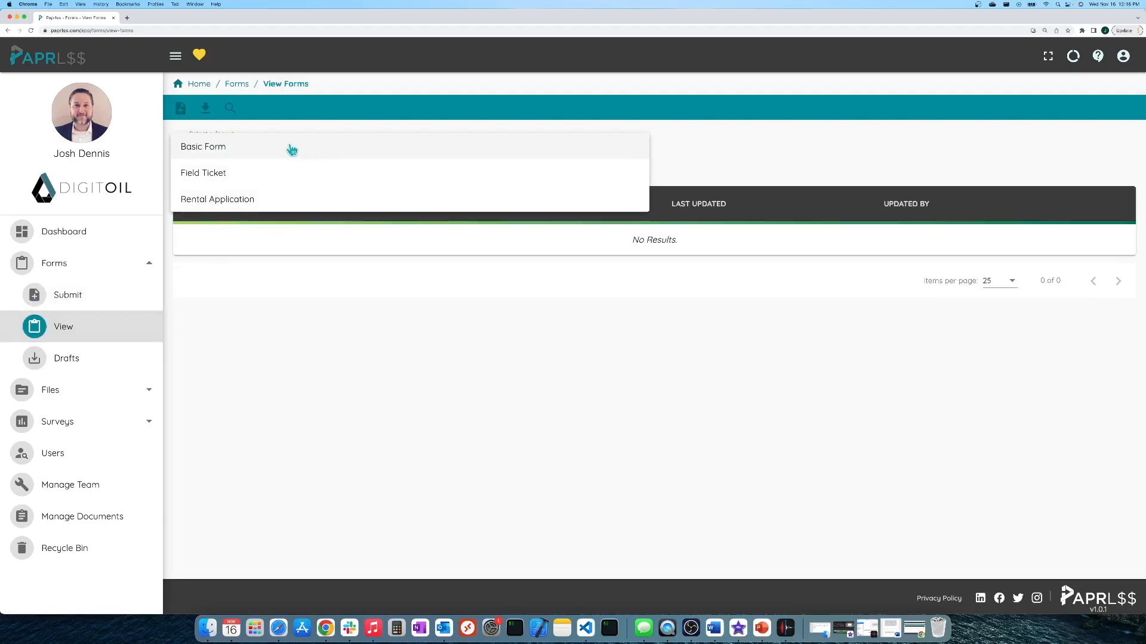
pyautogui.click(291, 149)
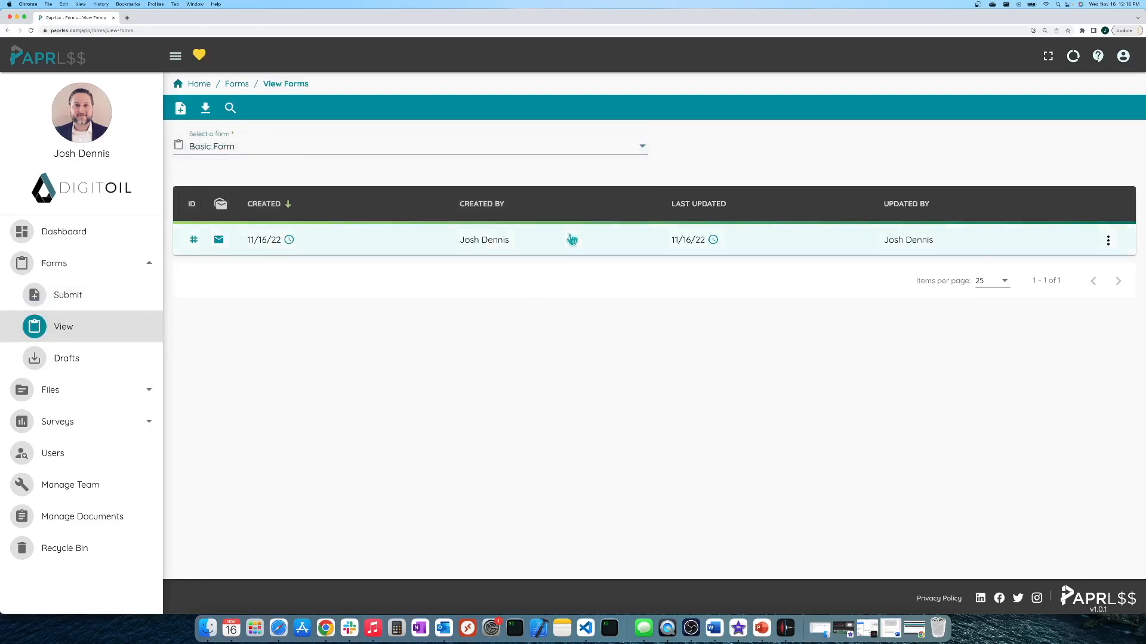
pyautogui.click(571, 240)
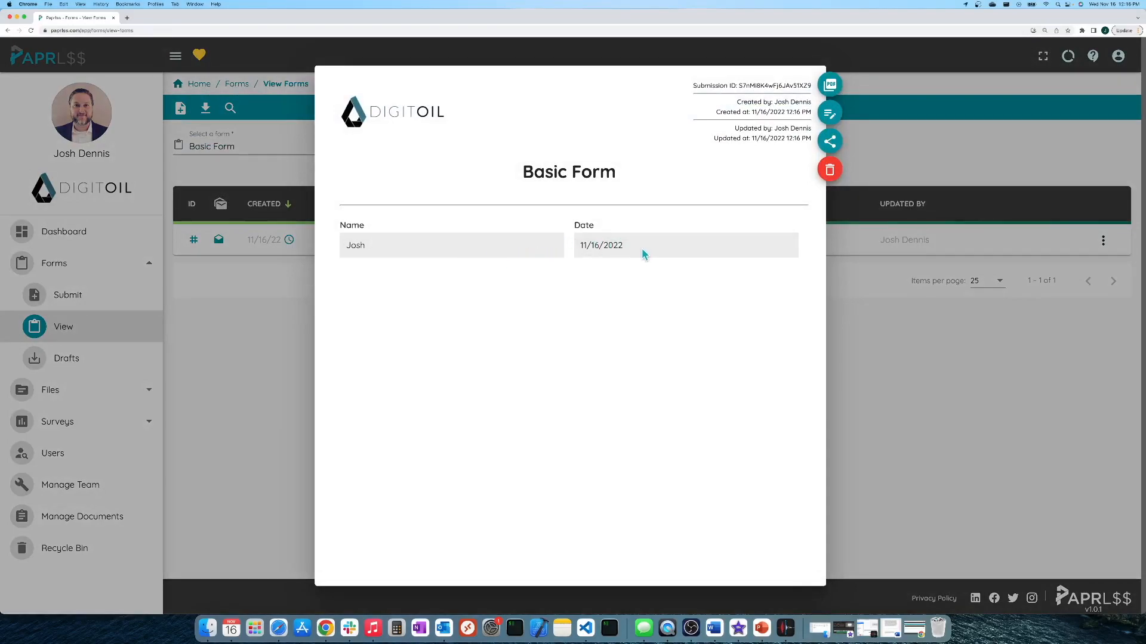